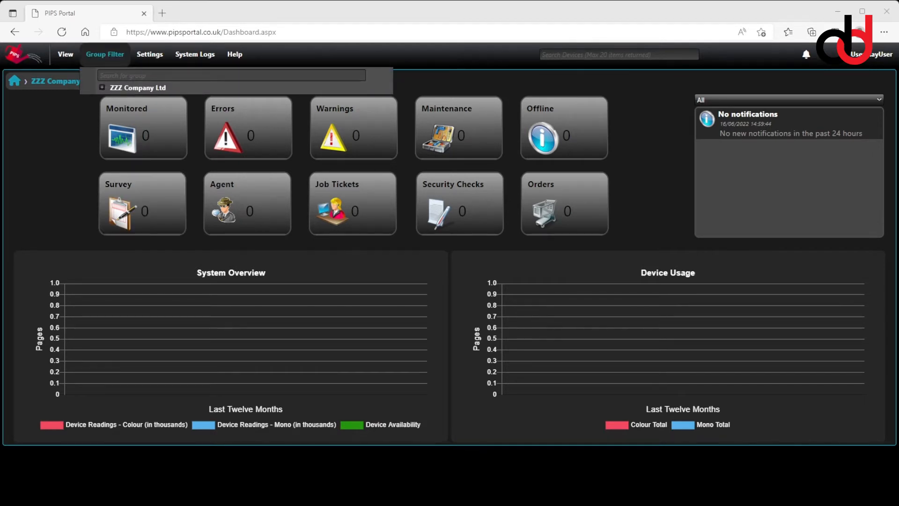
Open the group settings for ZZZ Company Ltd
mouse_move(105, 55)
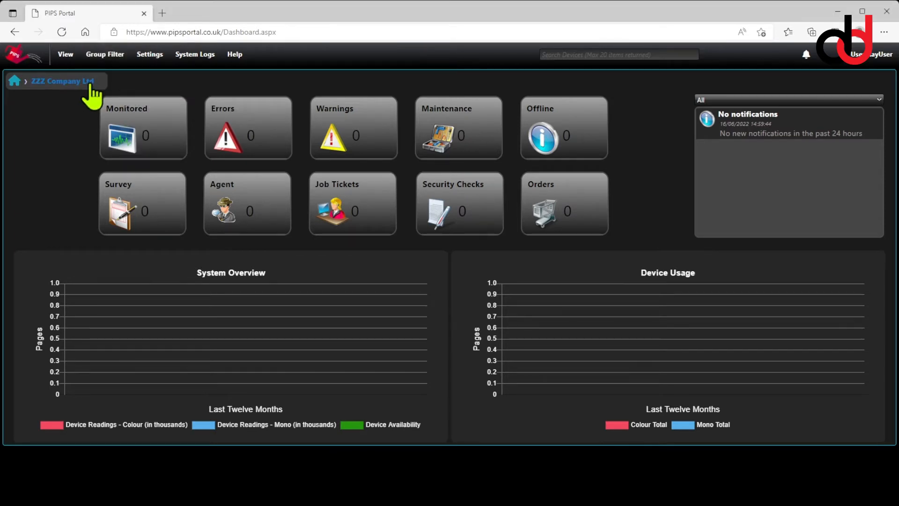
mouse_move(150, 55)
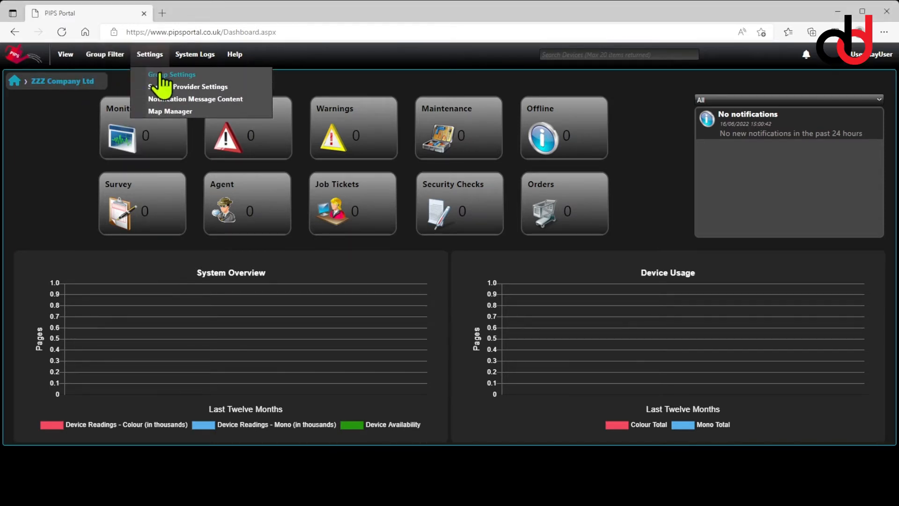
left_click(161, 75)
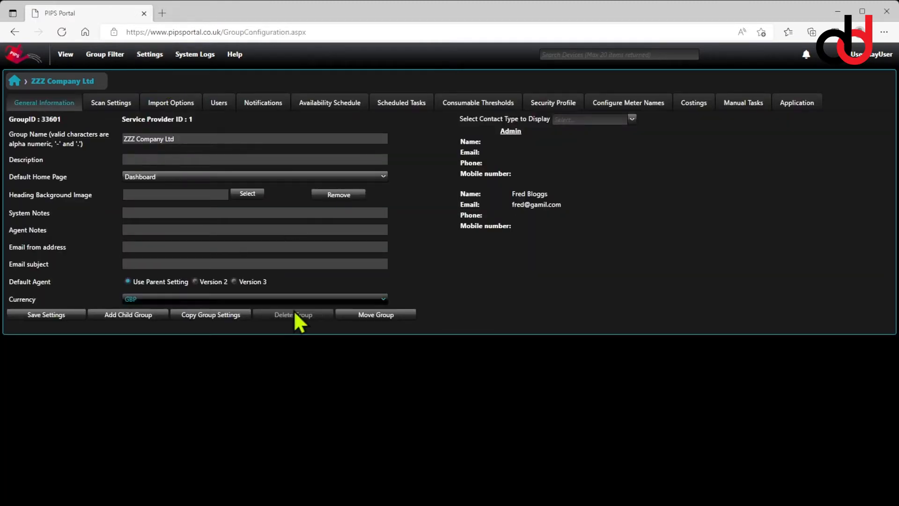
Add a child group named "The Main Customer Group of Companies", saving it and going to the new group
left_click(137, 316)
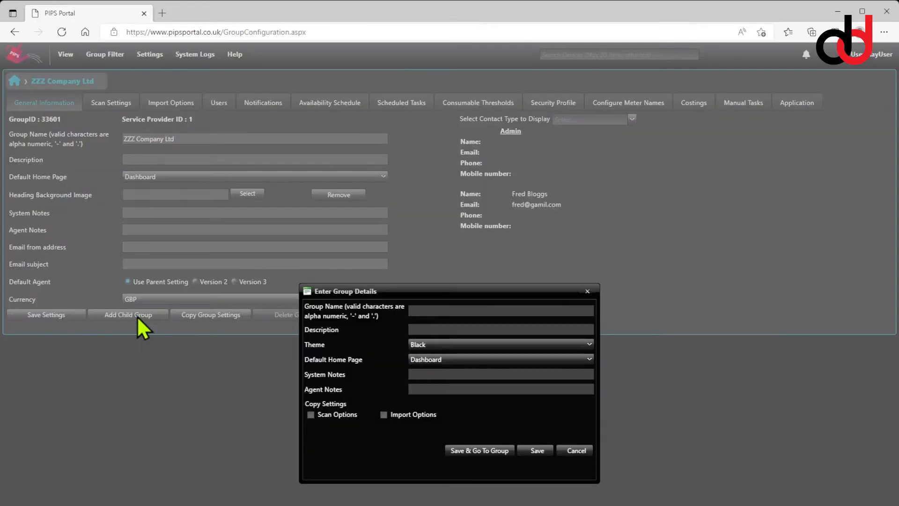
left_click_drag(474, 294, 473, 240)
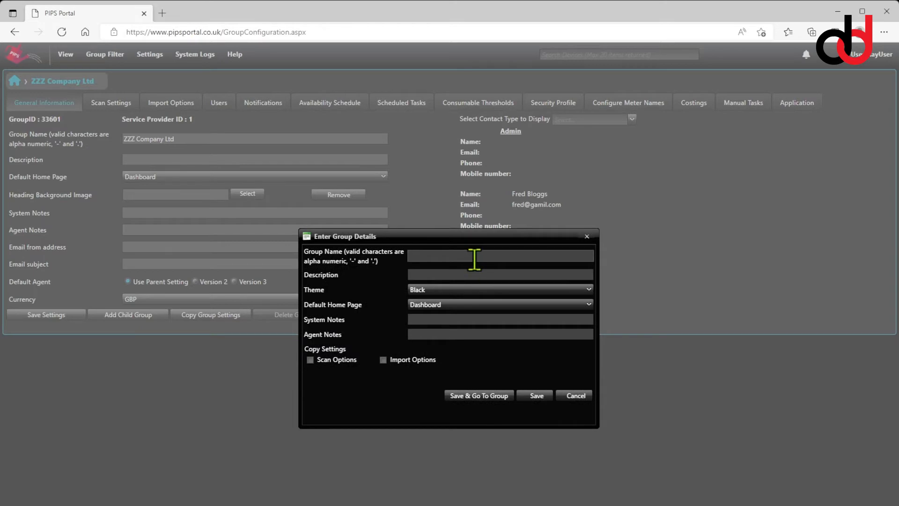
type("The")
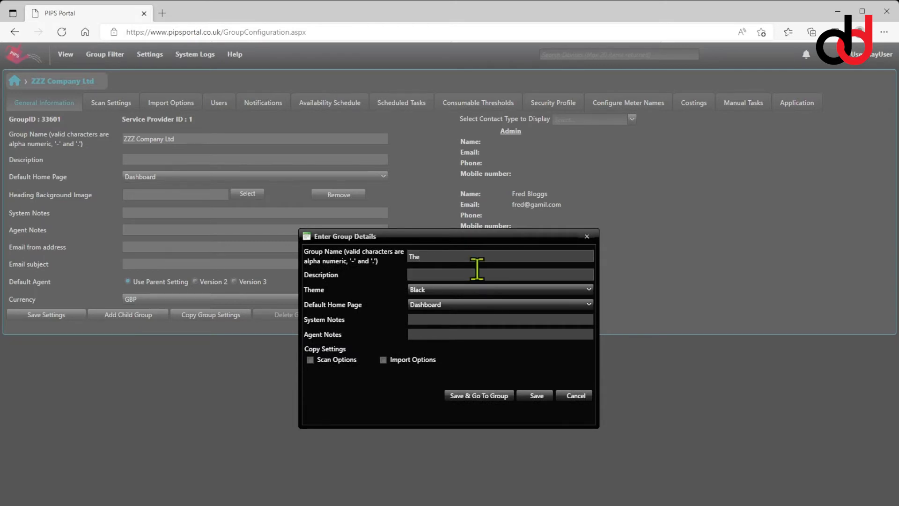
type(" Main Customer Group of Copmpanies")
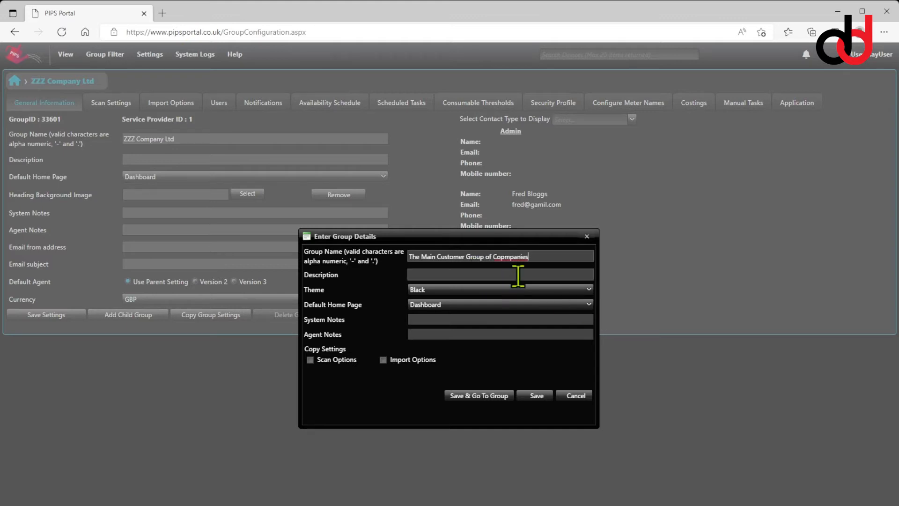
key("BackSpace")
key("BackSpace")
key("BackSpace")
key("BackSpace")
key("BackSpace")
key("BackSpace")
key("BackSpace")
type("mpanies")
left_click(483, 398)
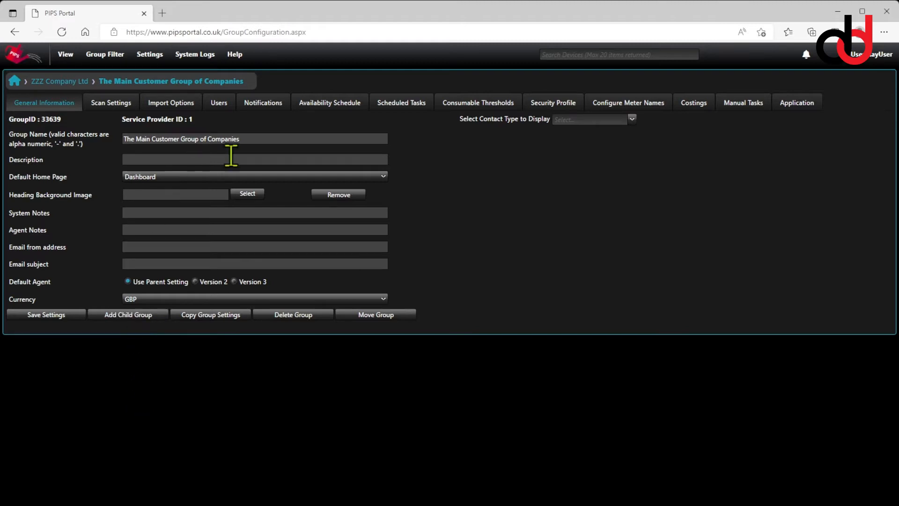
Add a child group named "Company A" under it, saving and going to the new group
left_click(142, 316)
left_click_drag(449, 292, 458, 223)
left_click(461, 240)
type("C")
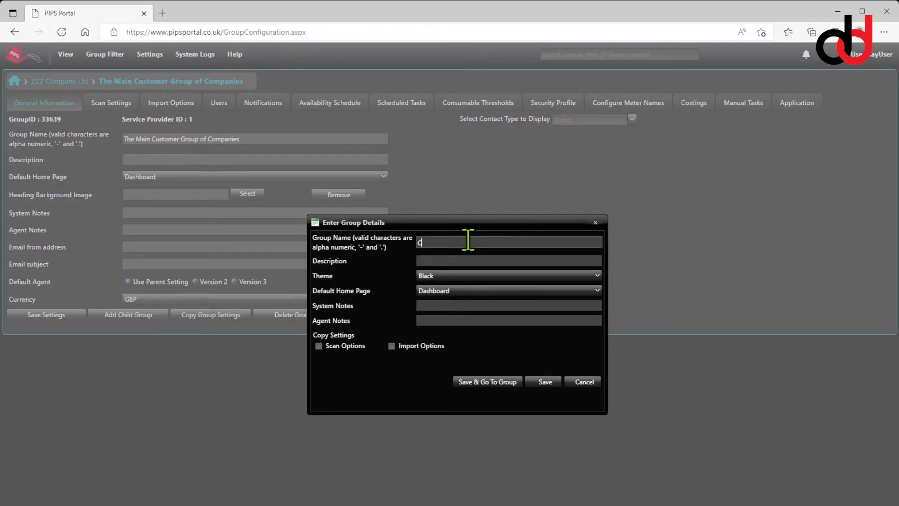
type("ompany A")
left_click(506, 386)
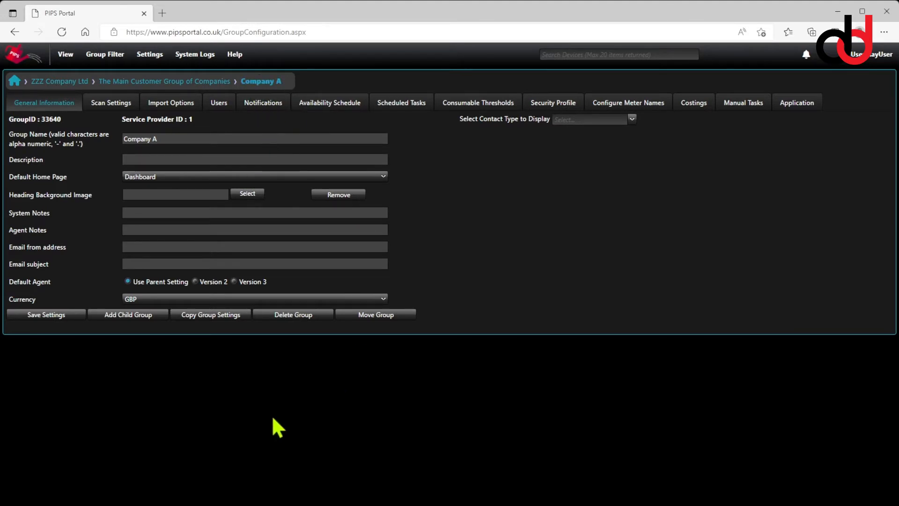
Add a child group named "Office 1" under Company A and save it
left_click(127, 315)
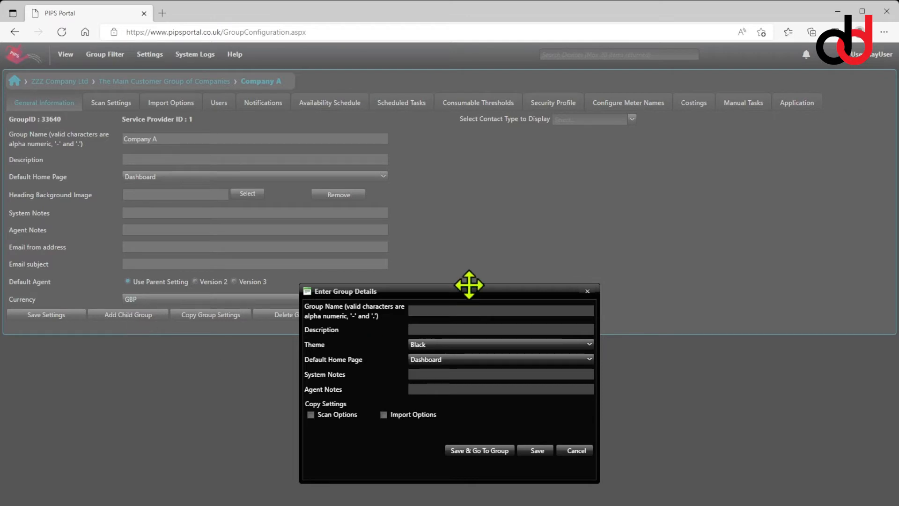
left_click_drag(469, 291, 468, 226)
left_click(471, 244)
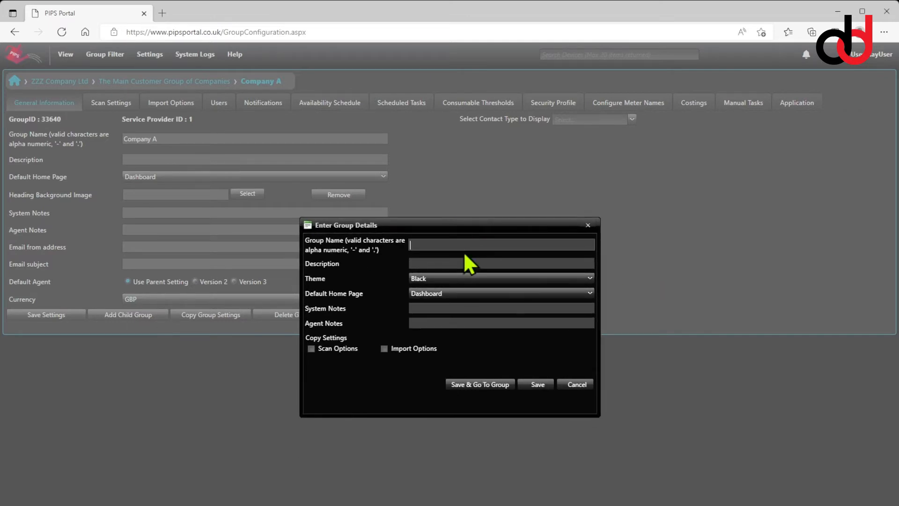
type("Office 1")
left_click(539, 385)
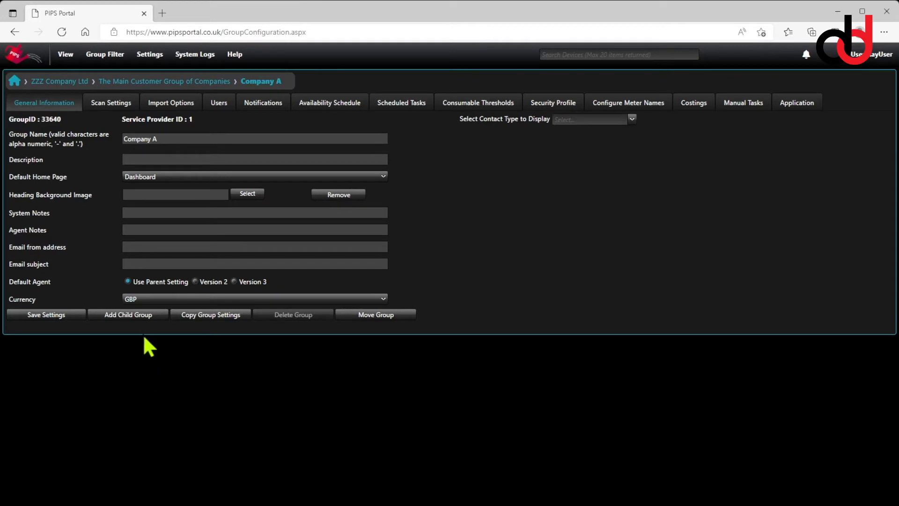
Add another child group named "Office 2" under Company A and save it
left_click(139, 314)
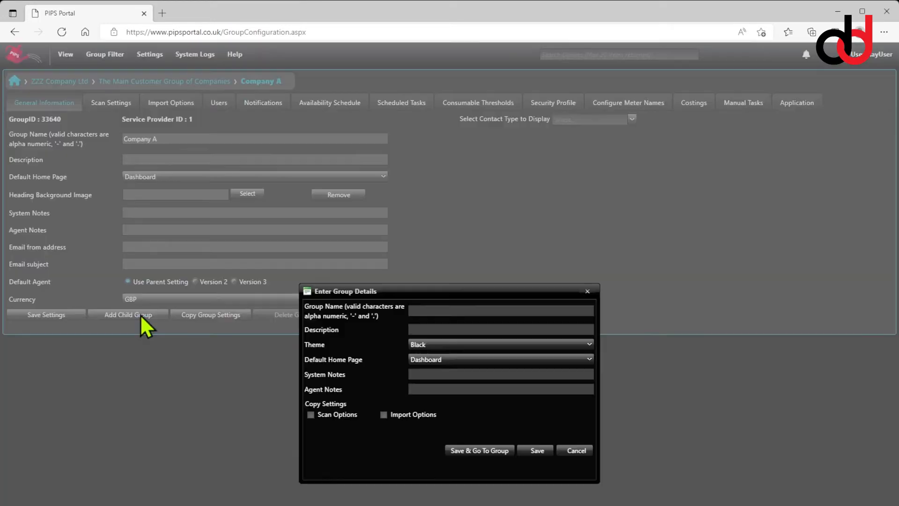
left_click(418, 310)
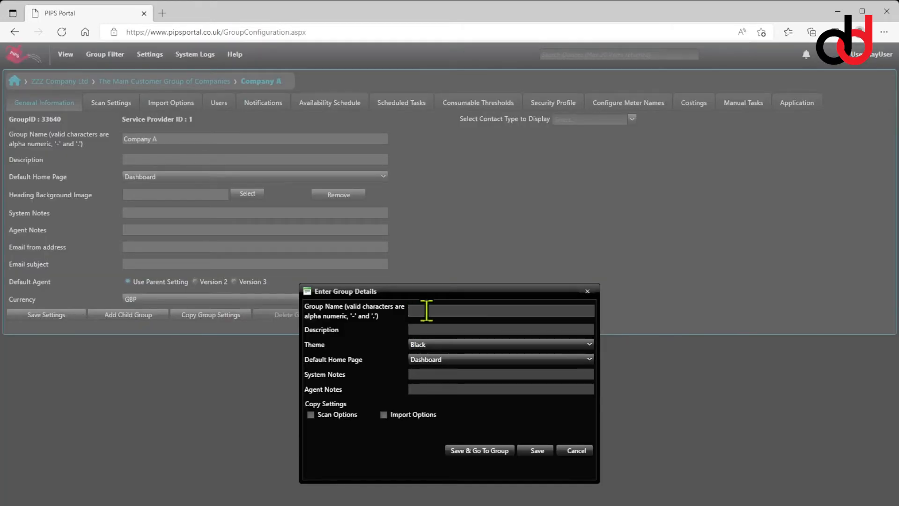
type("Office 2")
left_click(537, 450)
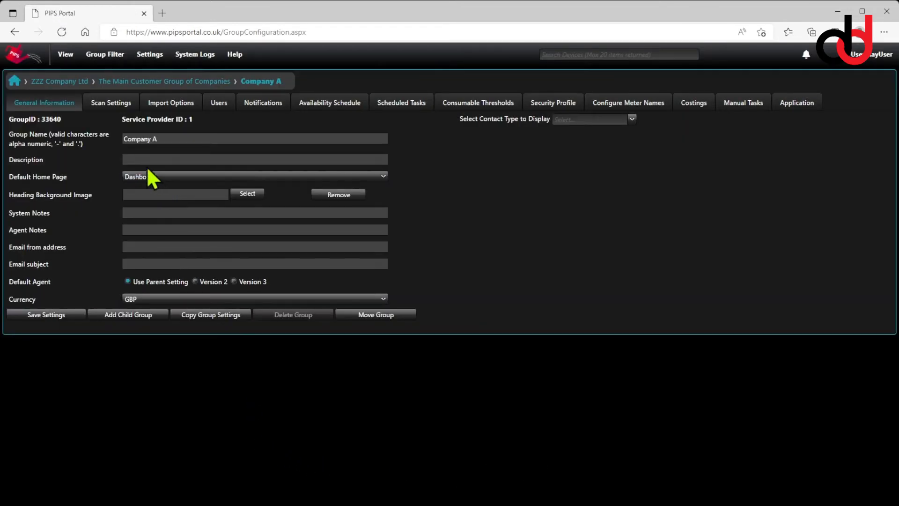
Expand Company A in the group filter tree, then switch to The Main Customer Group of Companies
left_click(96, 58)
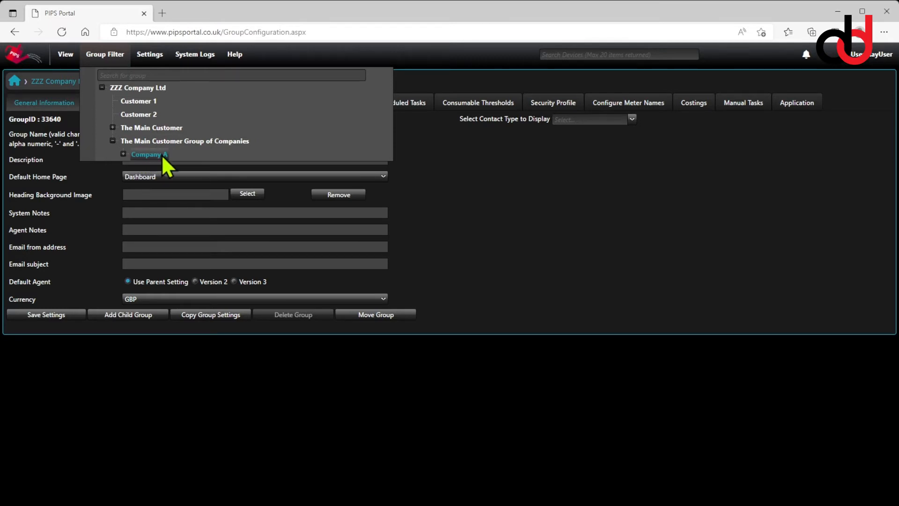
left_click(123, 154)
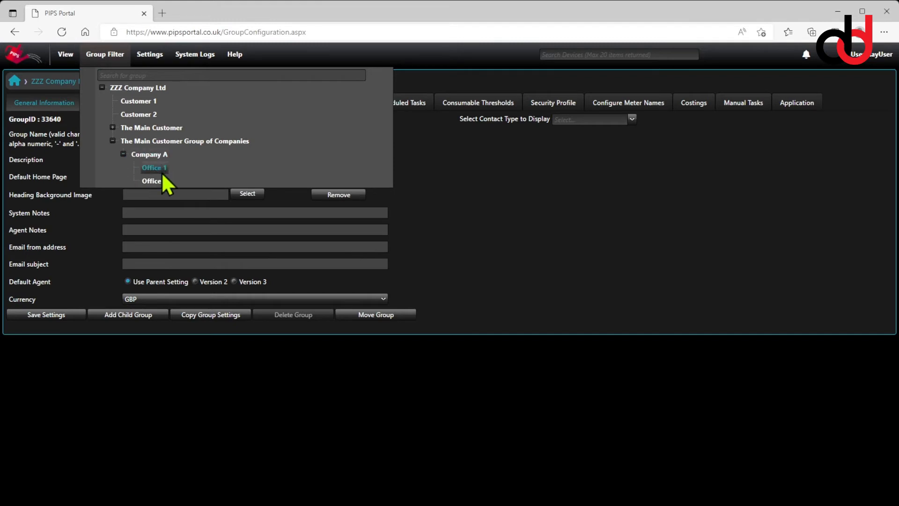
left_click(179, 143)
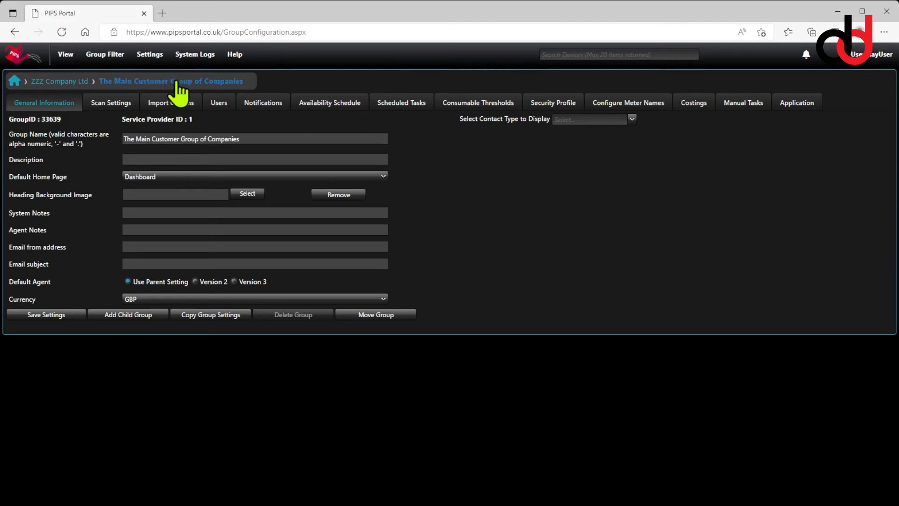
Add a child group named "Company B" under The Main Customer Group of Companies and save it
left_click(134, 314)
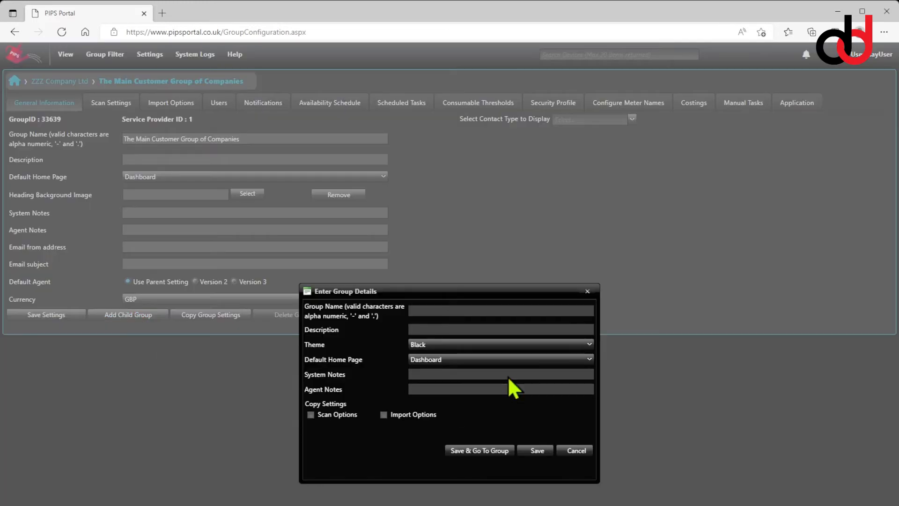
left_click(509, 311)
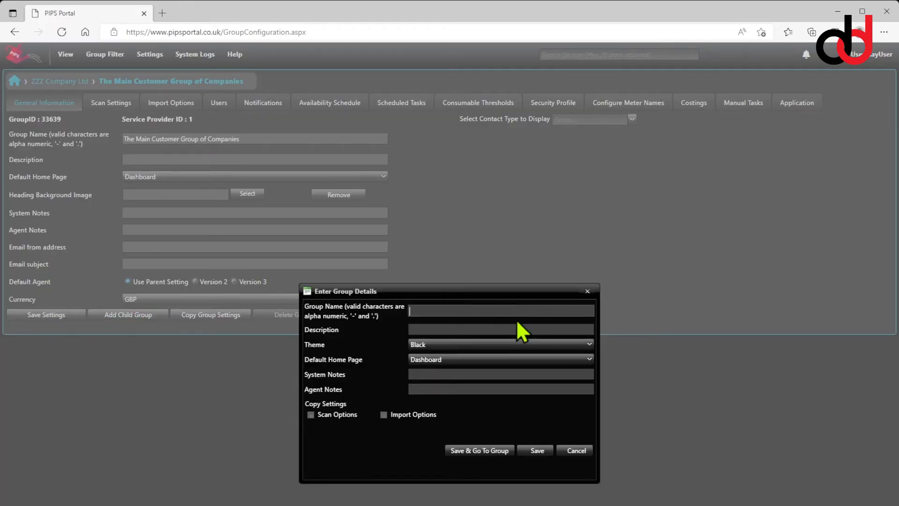
type("Company B")
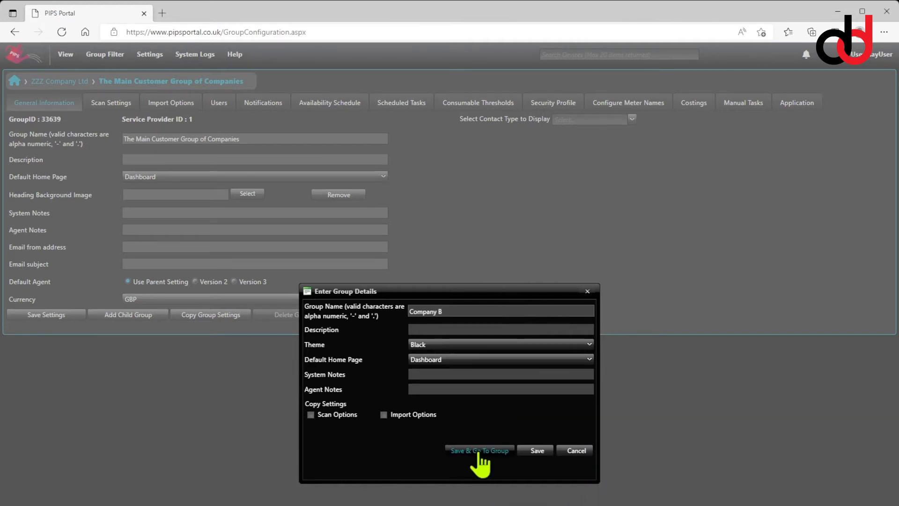
left_click(529, 451)
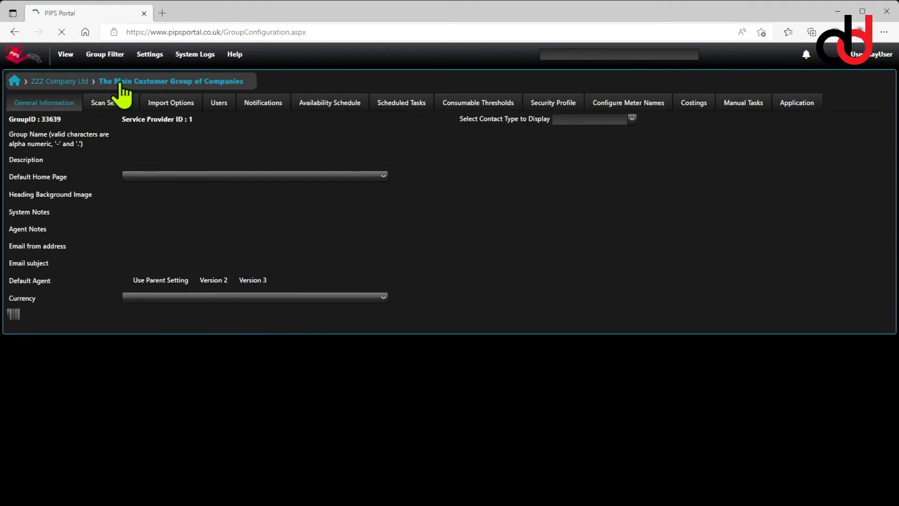
Expand The Main Customer Group of Companies in the group filter tree to review its child groups
mouse_move(104, 61)
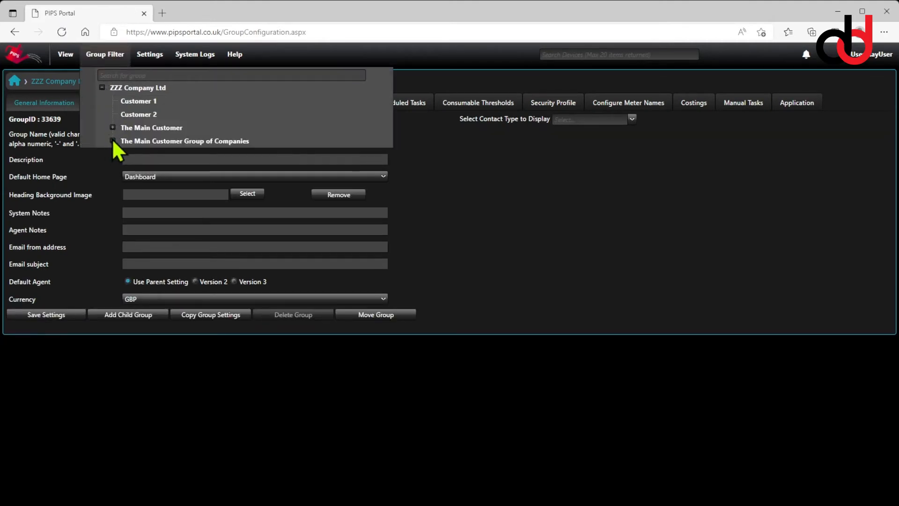
left_click(112, 141)
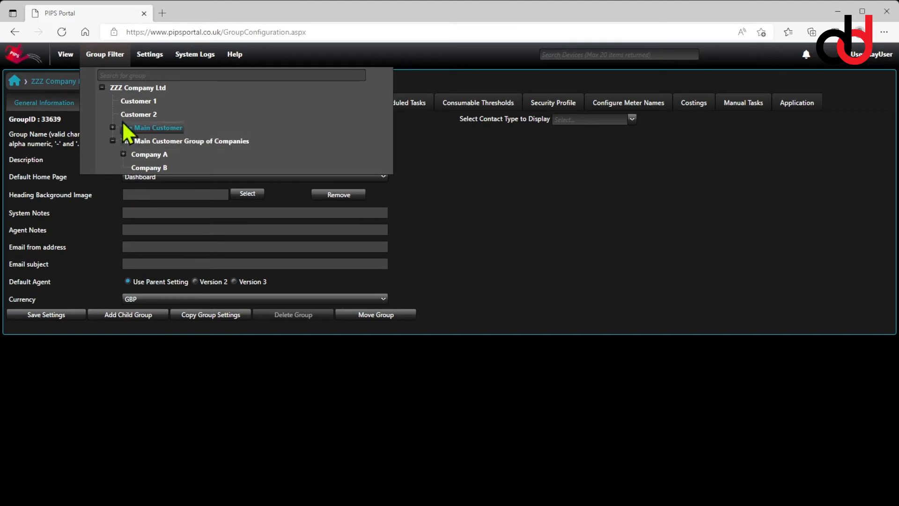
left_click(168, 141)
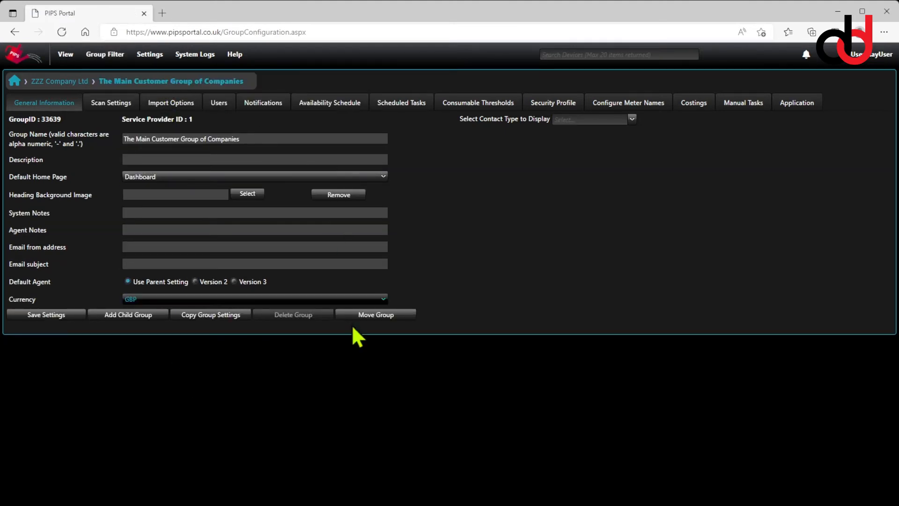
Add a child group named "Company C" under The Main Customer Group of Companies and save it
left_click(126, 323)
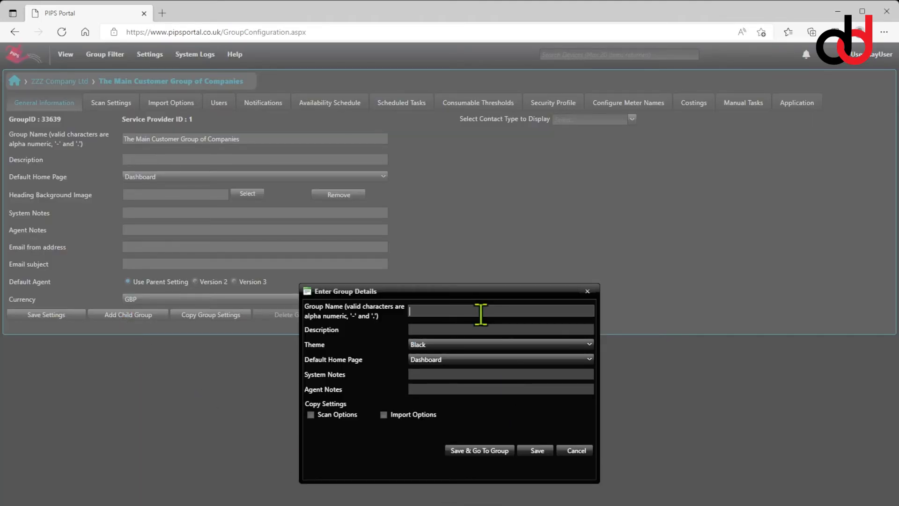
type("Company C")
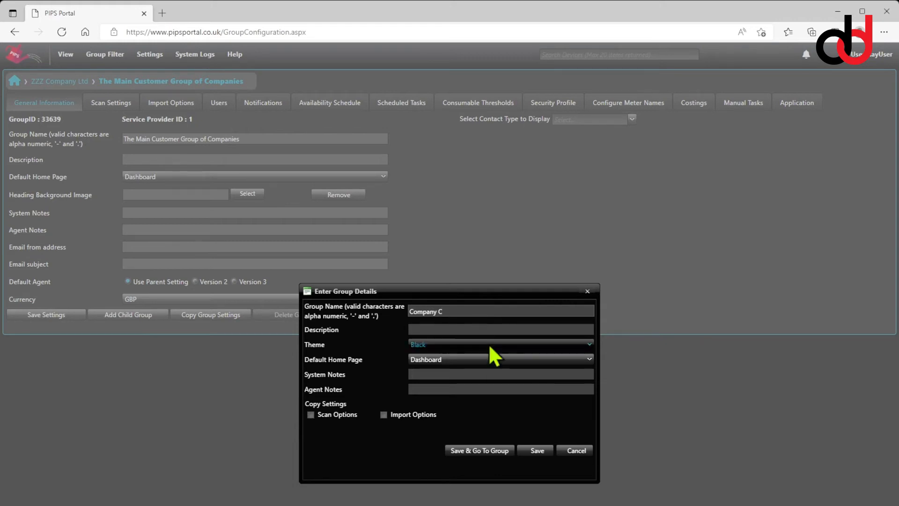
left_click(537, 451)
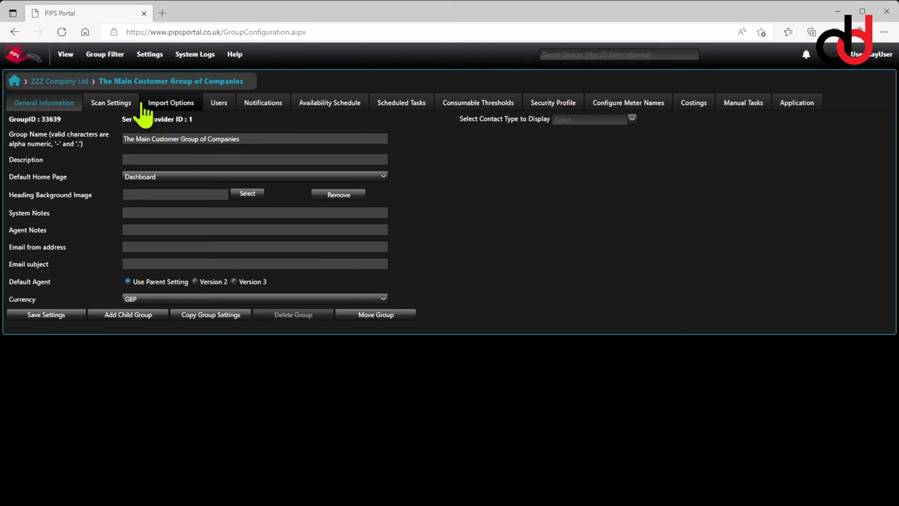
Open Company C from the group filter tree and switch to its Scan Settings
left_click(111, 61)
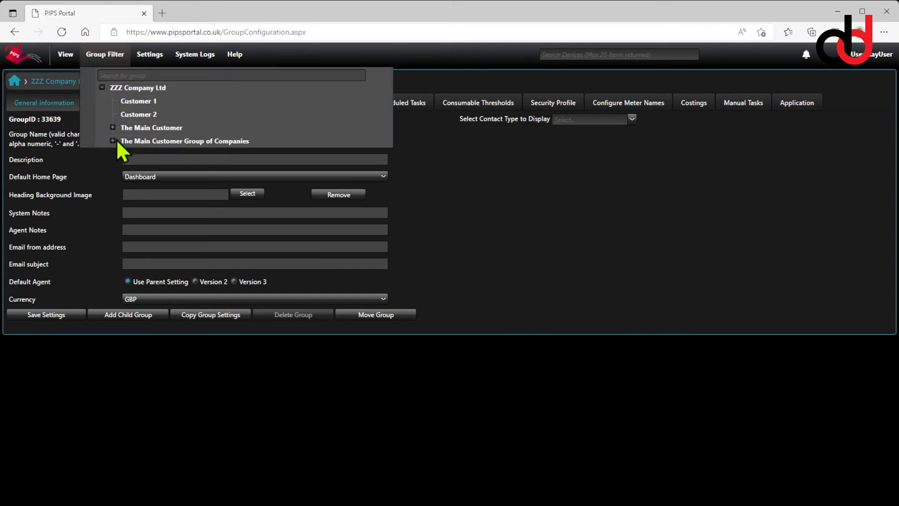
left_click(112, 141)
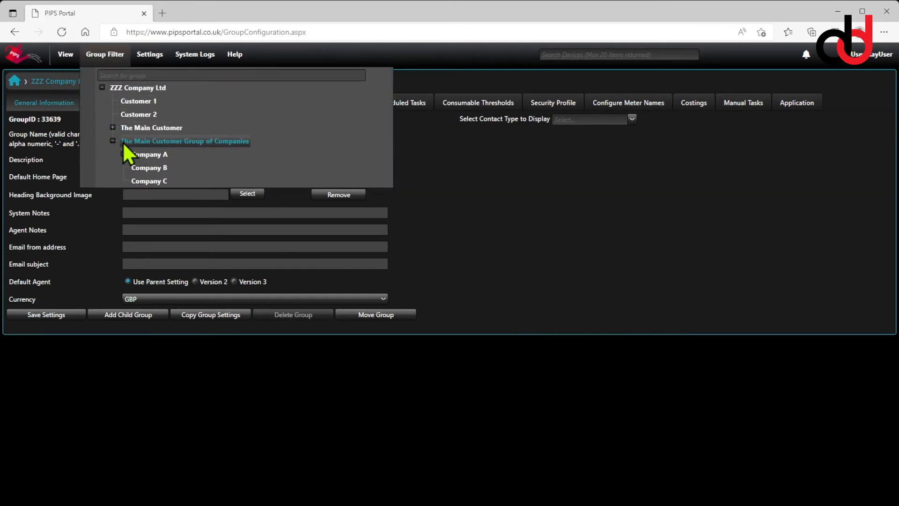
left_click(154, 181)
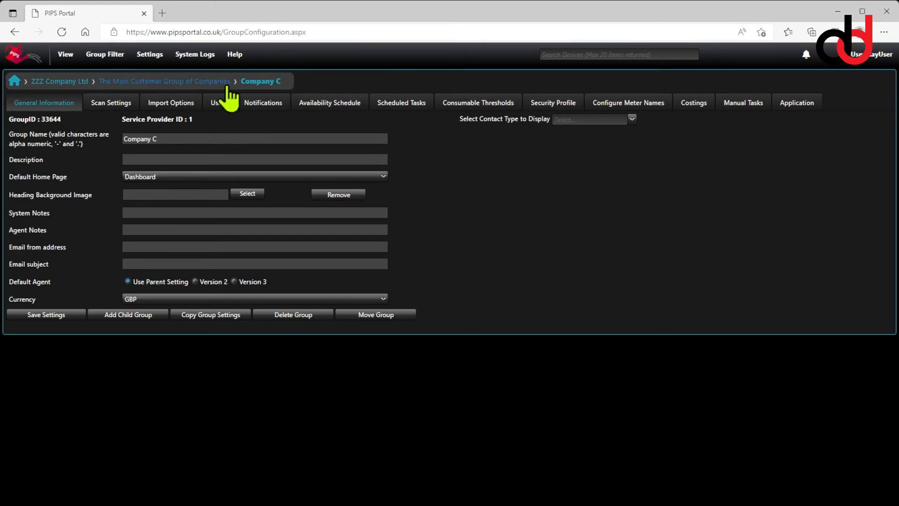
left_click(116, 103)
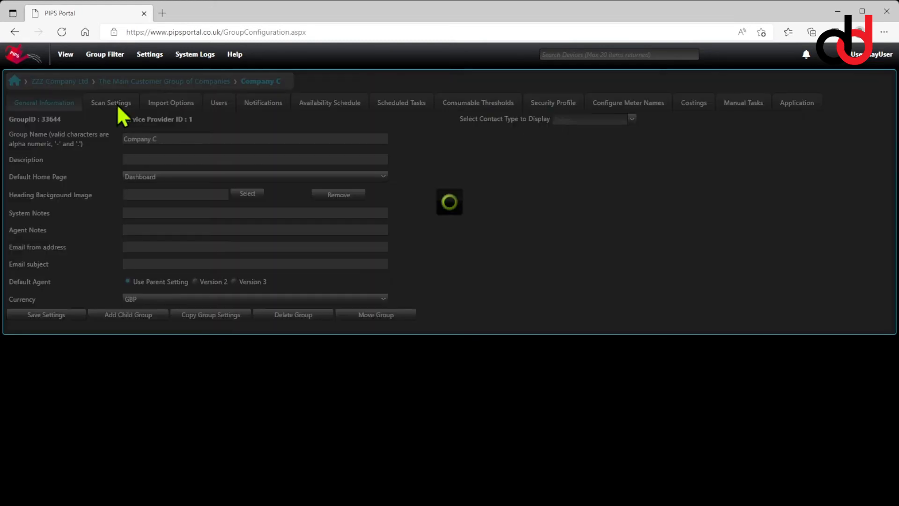
Add a scan schedule named "Daily Scan" to Company C
left_click(56, 163)
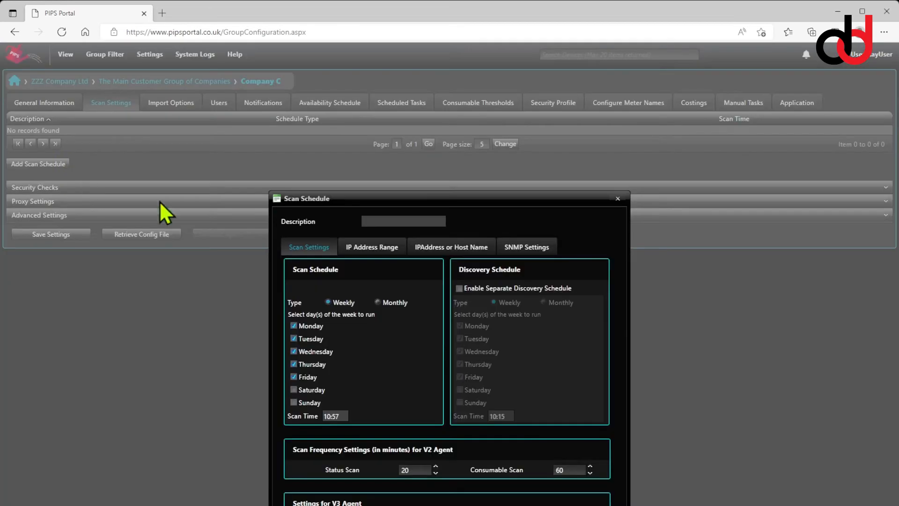
left_click(431, 220)
type("Daily Scan")
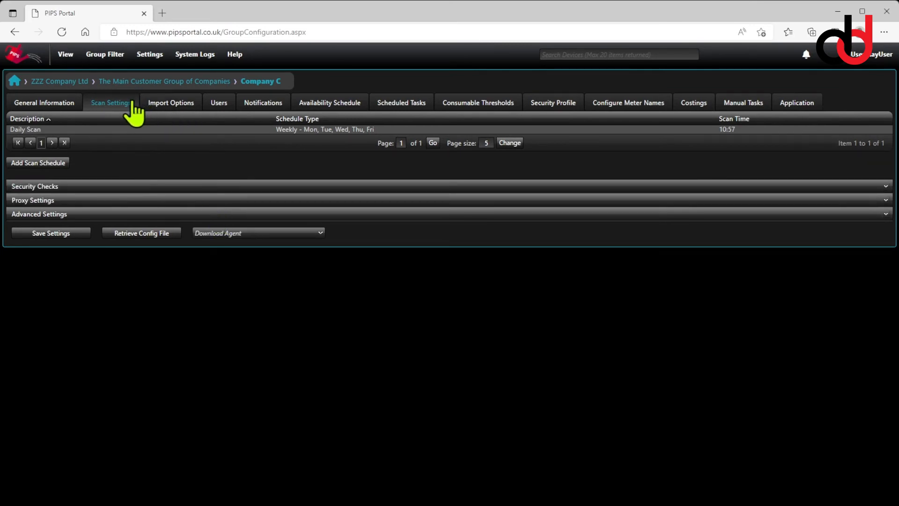
Open Company B, add a scan schedule named "Daily Scan" to it, and save its scan settings
mouse_move(114, 60)
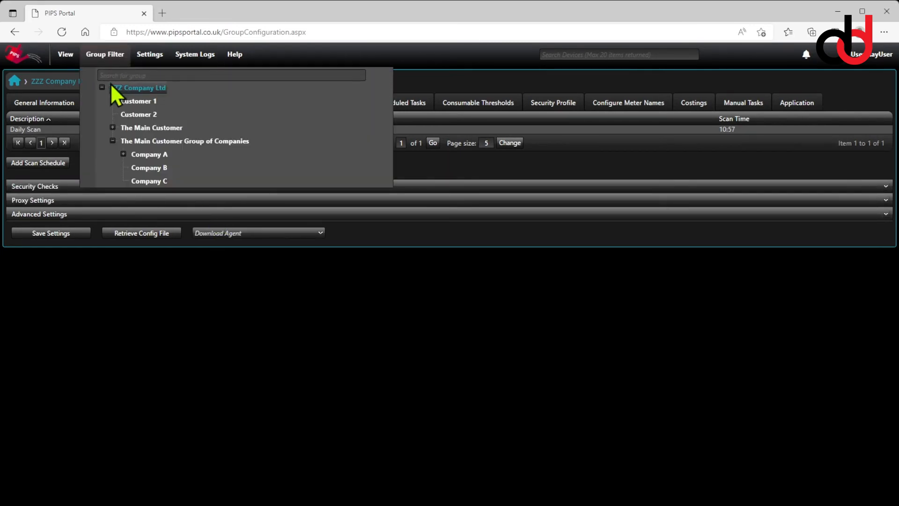
left_click(148, 167)
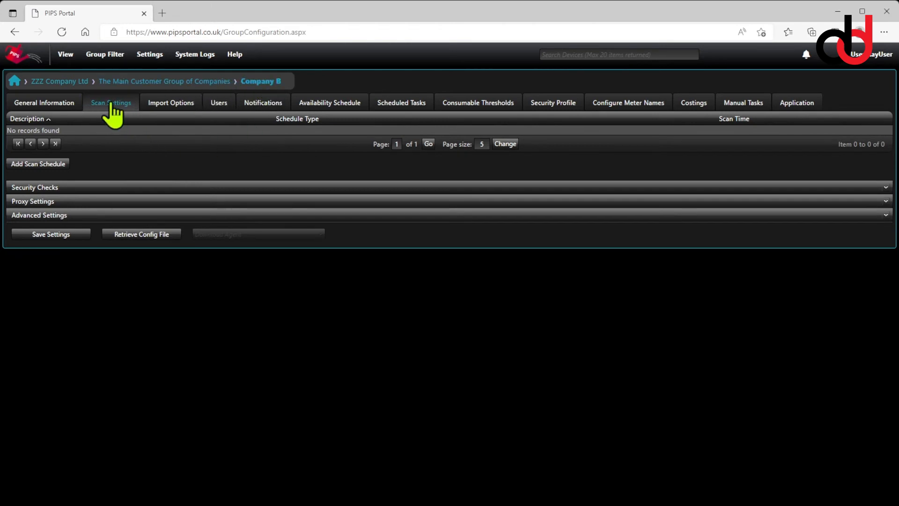
left_click(61, 163)
left_click(406, 222)
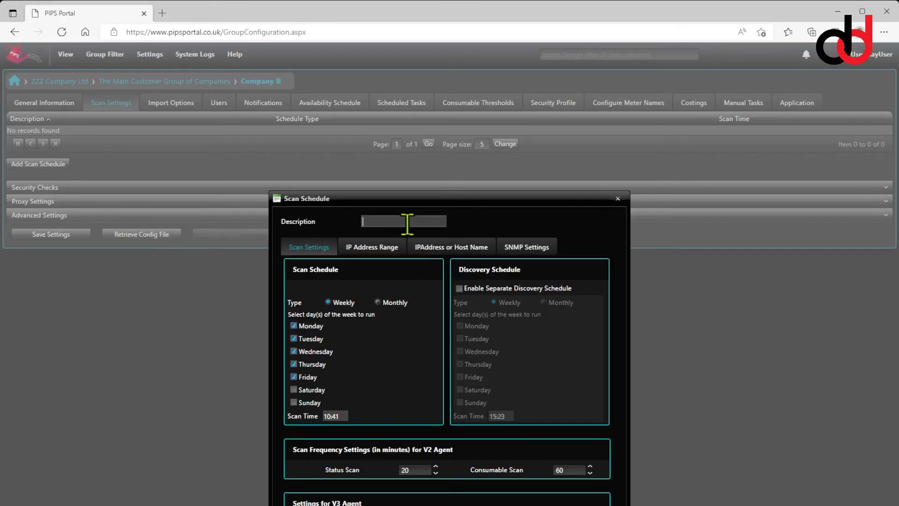
type("Daily Scan")
left_click(455, 505)
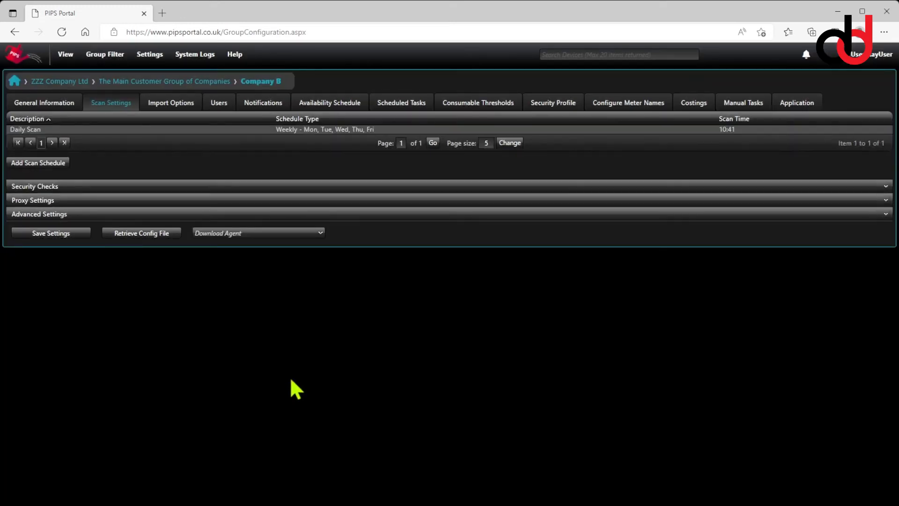
left_click(73, 235)
Open Company C from the group filter tree and save its scan settings
mouse_move(111, 66)
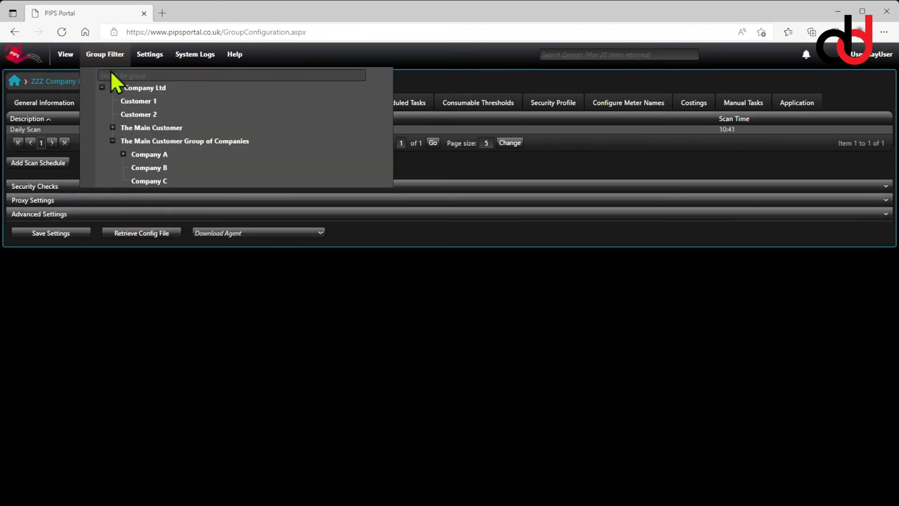
left_click(143, 180)
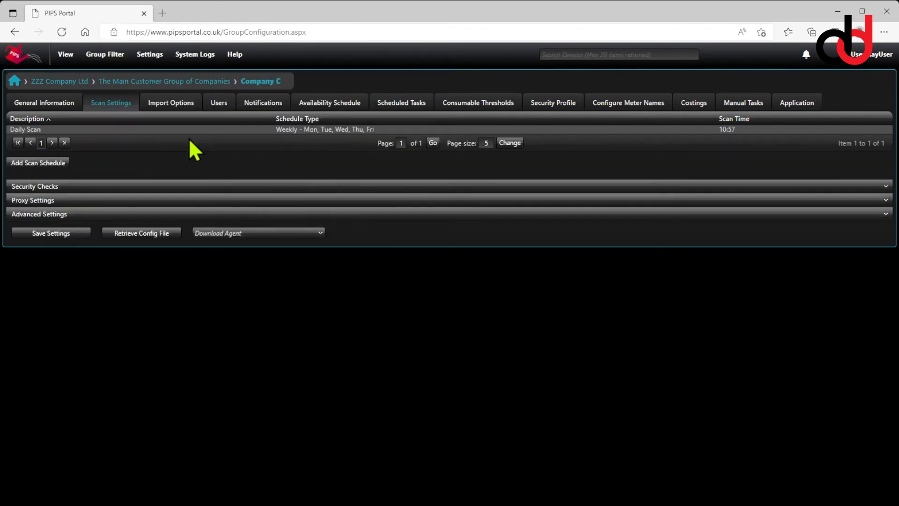
left_click(68, 234)
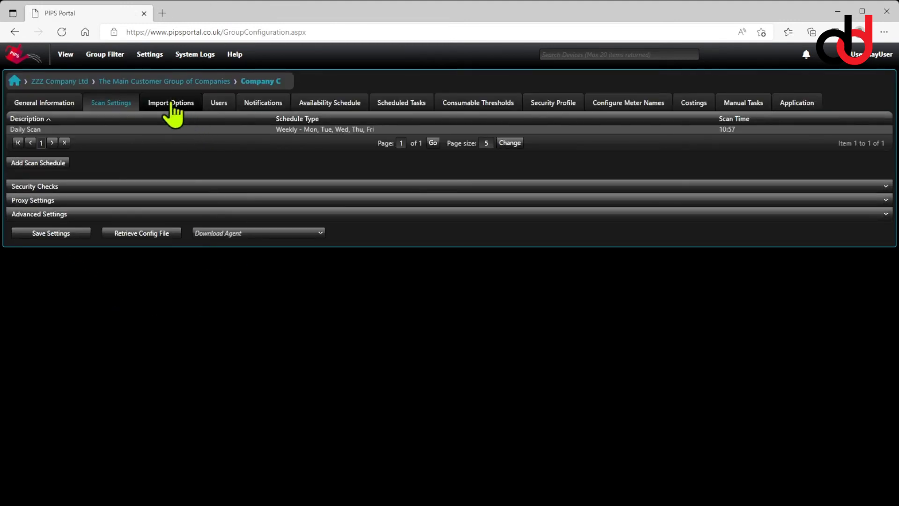
Expand Company A in the group filter tree and open Company A
left_click(104, 56)
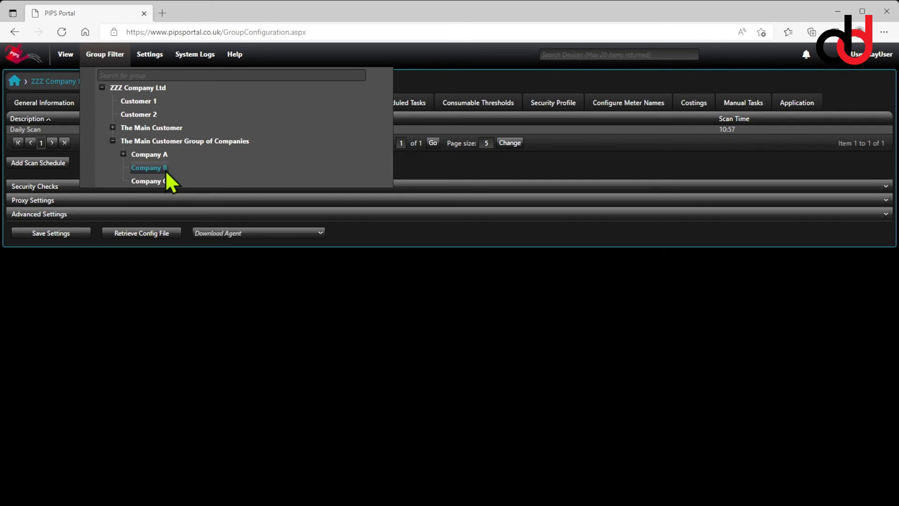
left_click(124, 154)
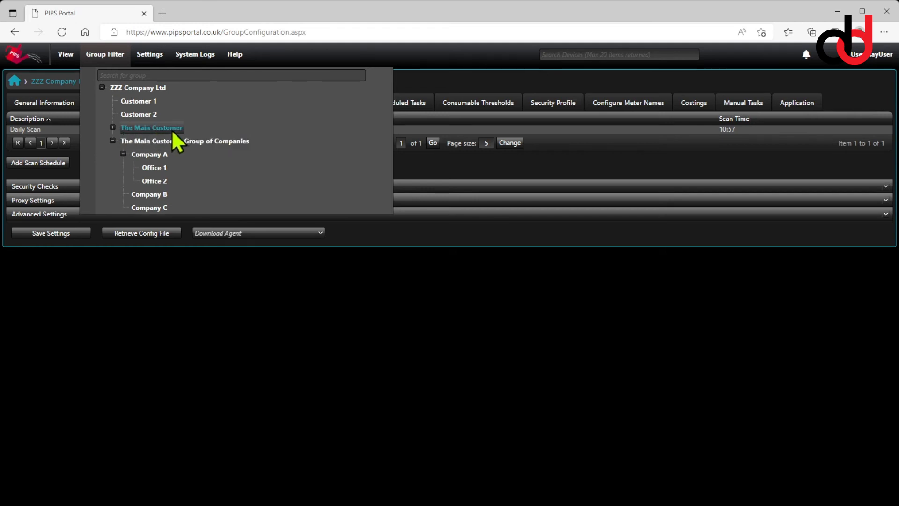
left_click(145, 156)
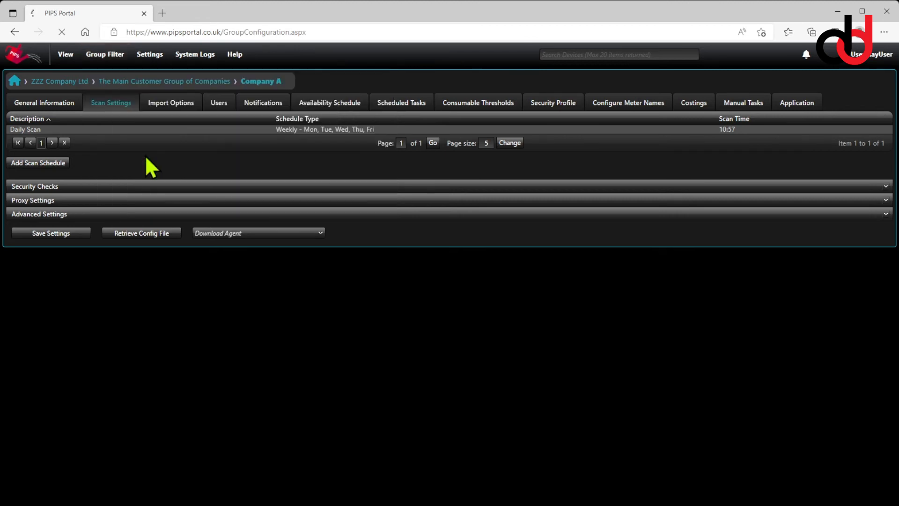
Add a scan schedule named "Daily Scan" to Company A and save its scan settings
left_click(52, 163)
left_click(366, 225)
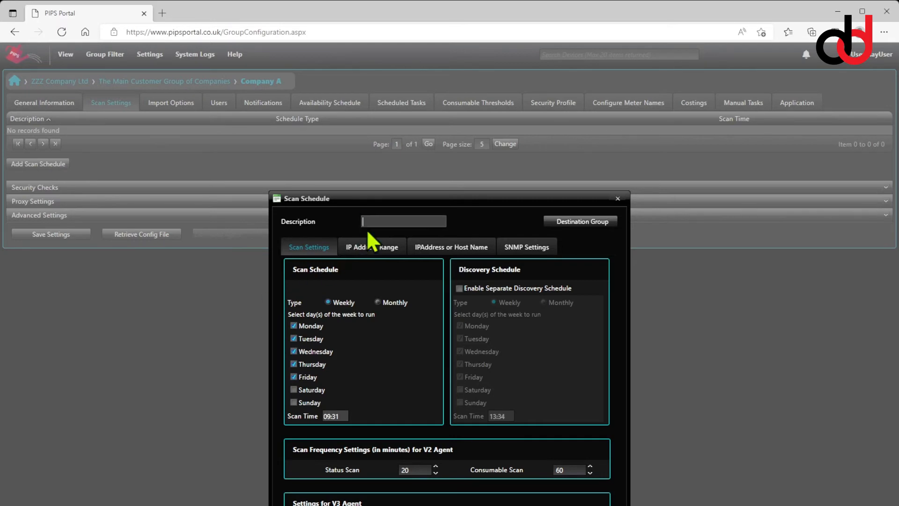
type("Daily")
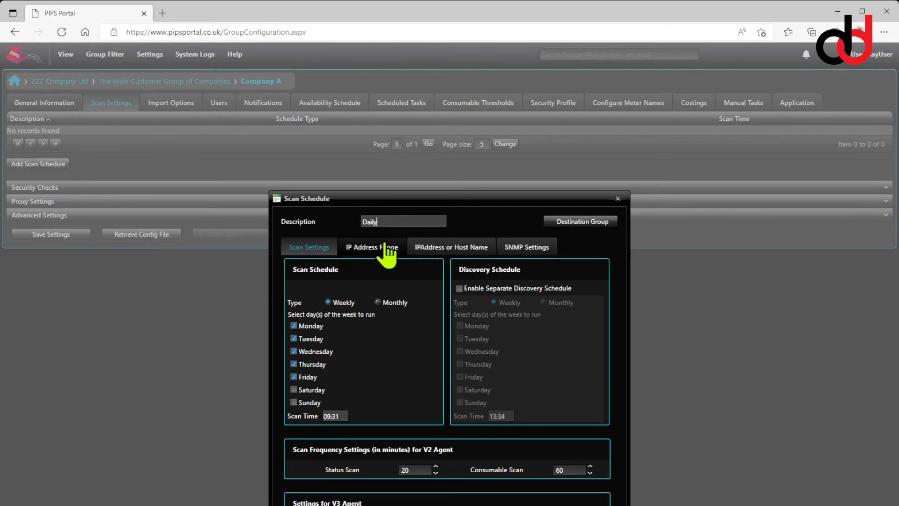
type(" Scan")
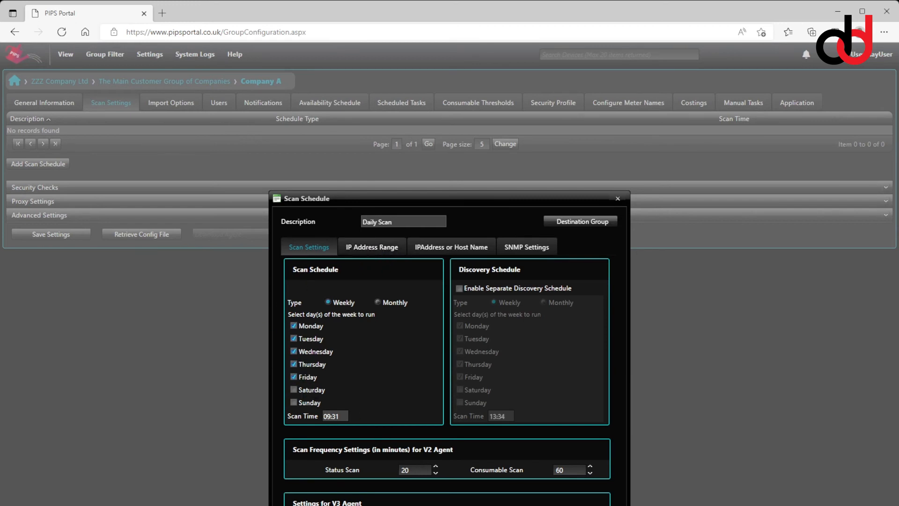
left_click(450, 505)
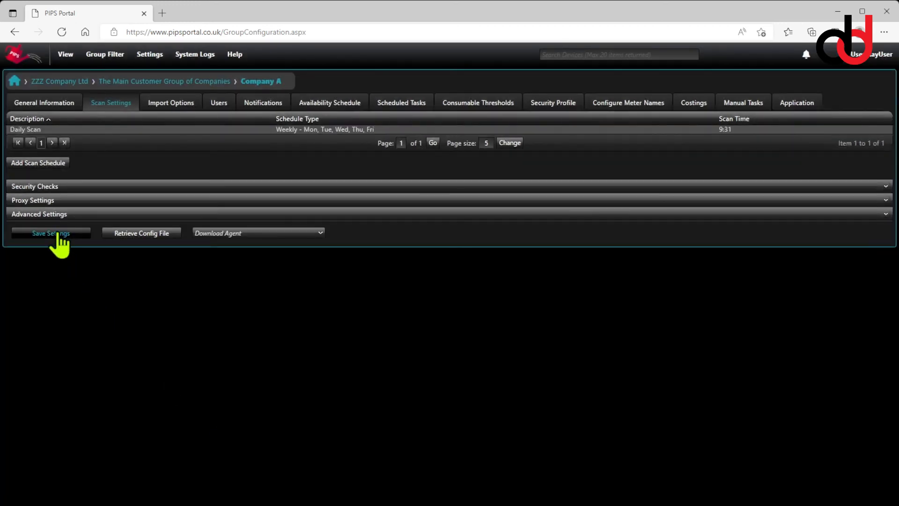
left_click(57, 234)
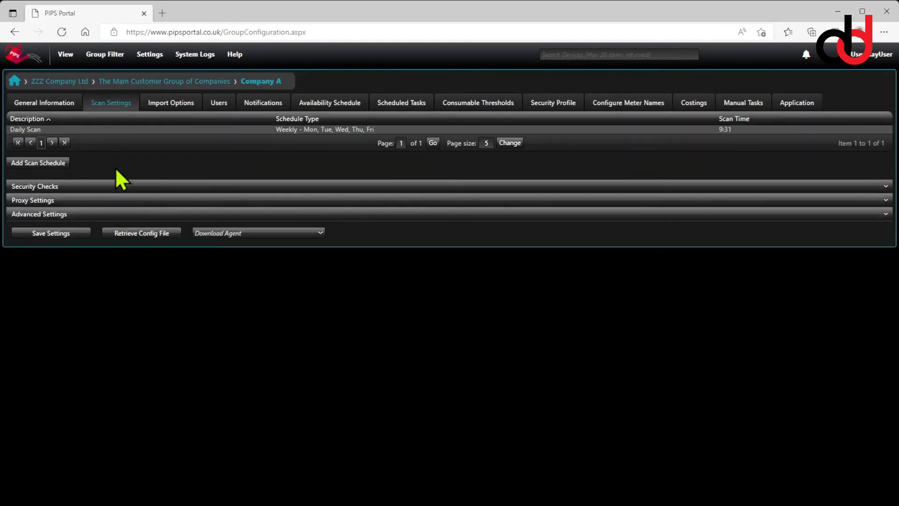
Open the Agent status view for The Main Customer Group of Companies
left_click(139, 83)
mouse_move(111, 57)
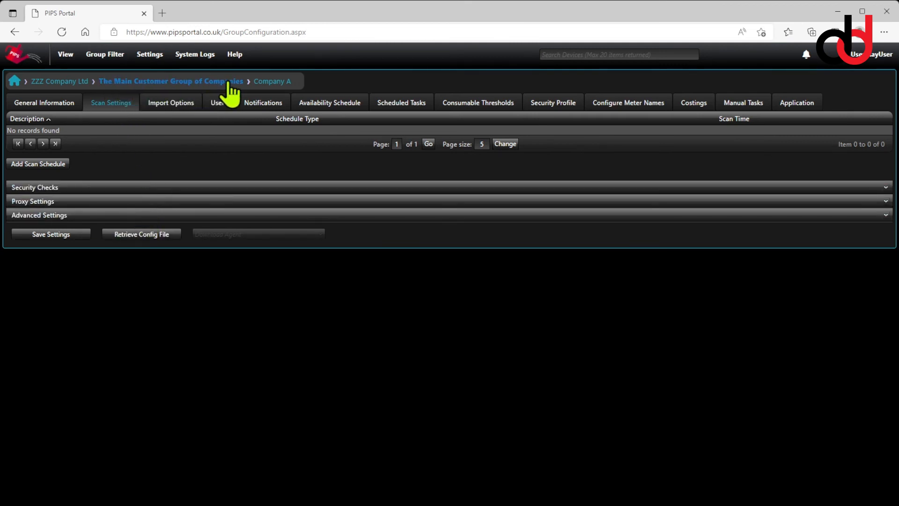
left_click(66, 55)
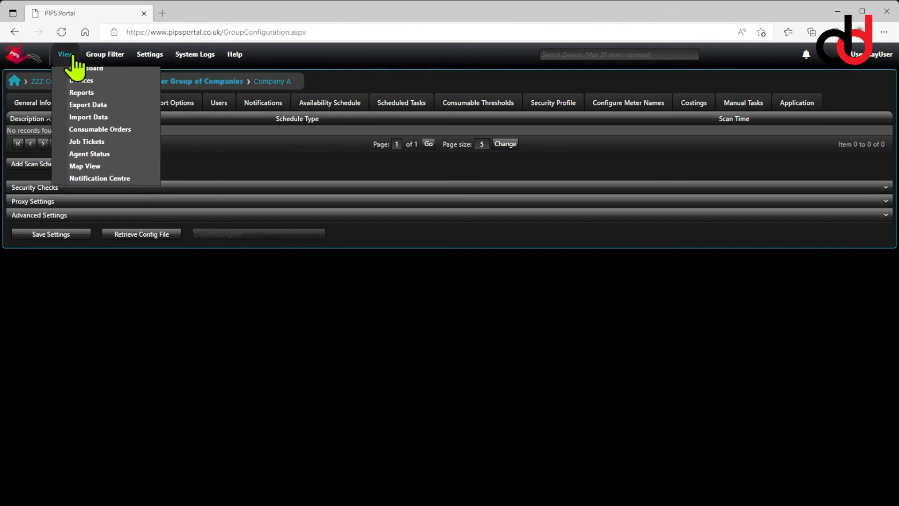
left_click(102, 159)
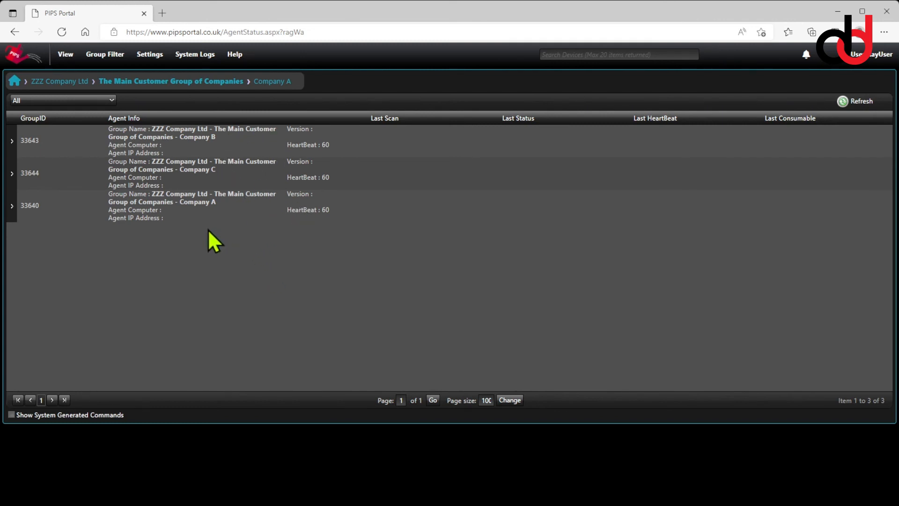
Open the group filter tree to review the hierarchy under The Main Customer Group of Companies
left_click(102, 55)
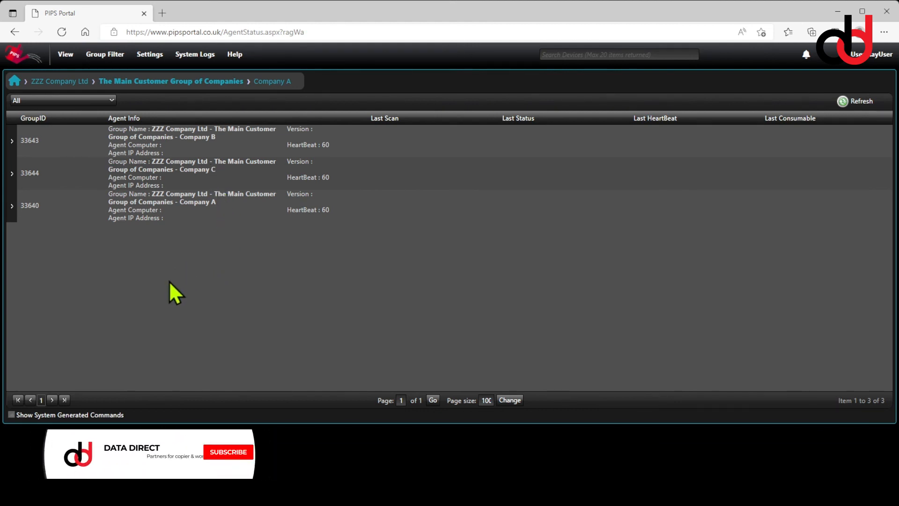
mouse_move(104, 55)
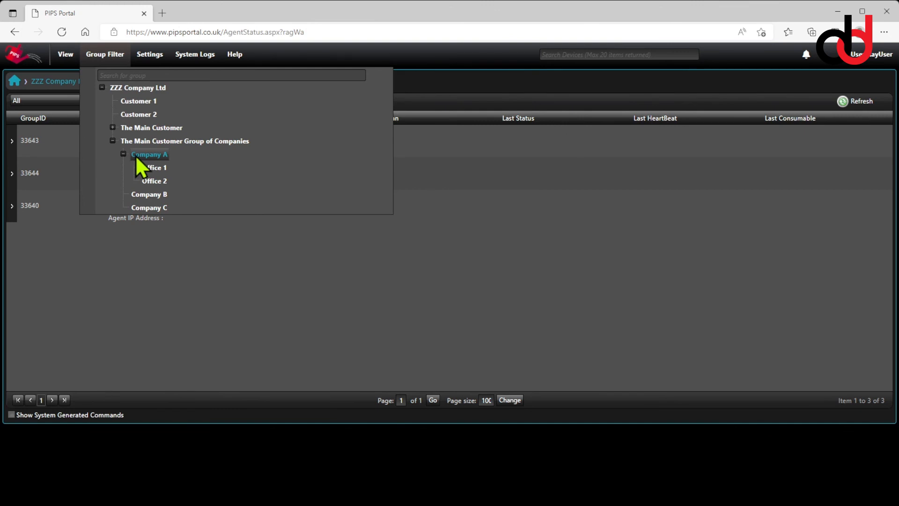
left_click(153, 254)
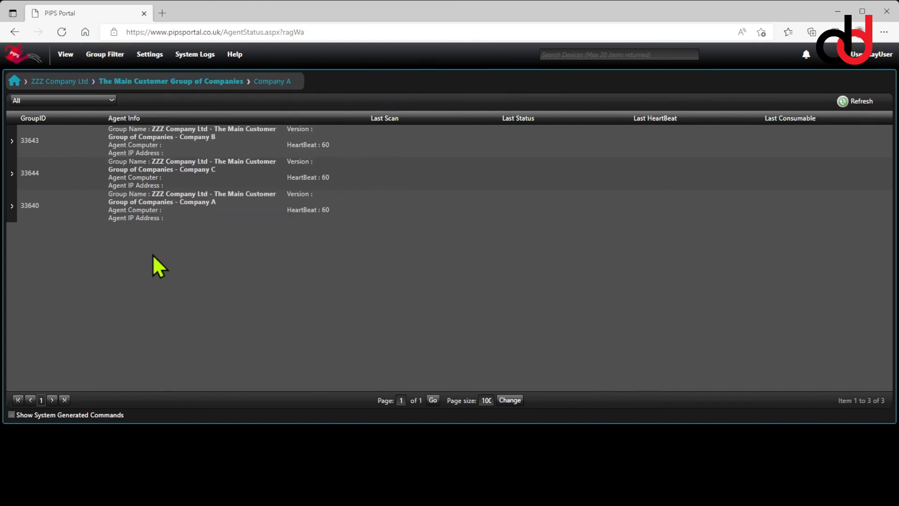